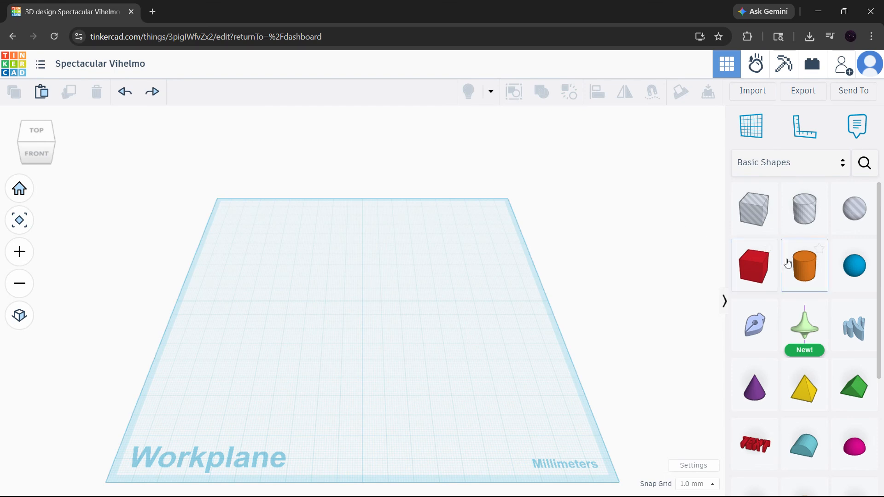
- Place a cylinder at the centre of the workplane and stretch it upward to a height of about 93 mm
drag(805, 274, 362, 301)
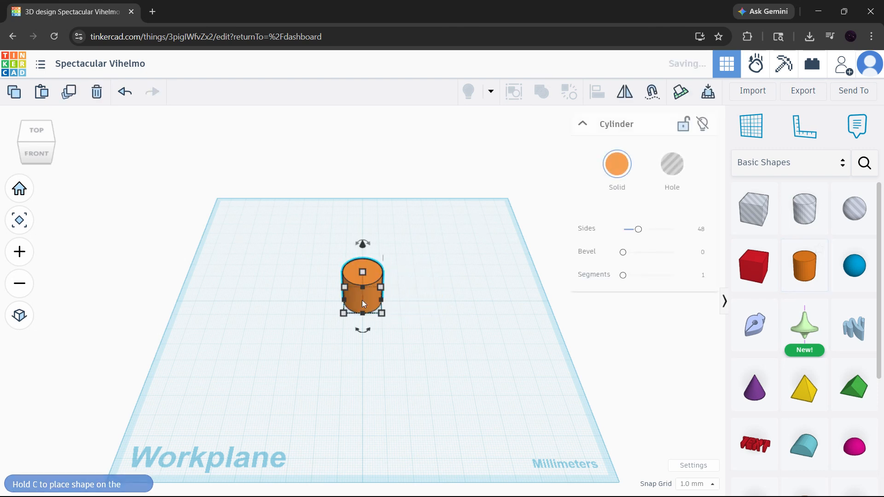
scroll(362, 301, up, 1)
scroll(362, 302, up, 3)
middle_drag(434, 213, 431, 265)
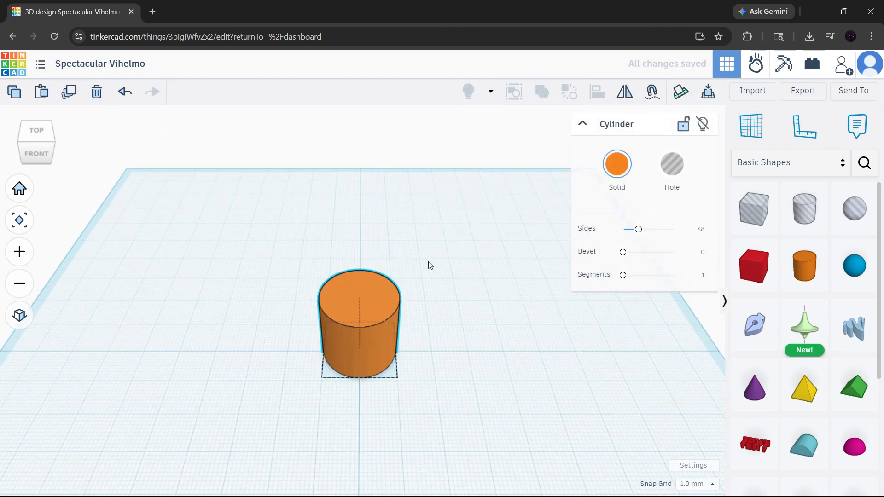
mouse_move(359, 298)
drag(360, 299, 368, 147)
scroll(396, 166, down, 5)
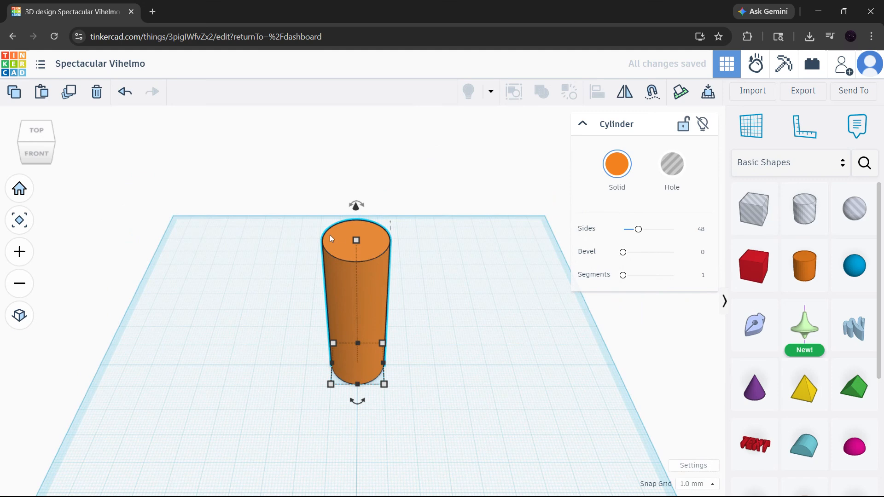
drag(356, 239, 366, 140)
right_drag(464, 276, 395, 295)
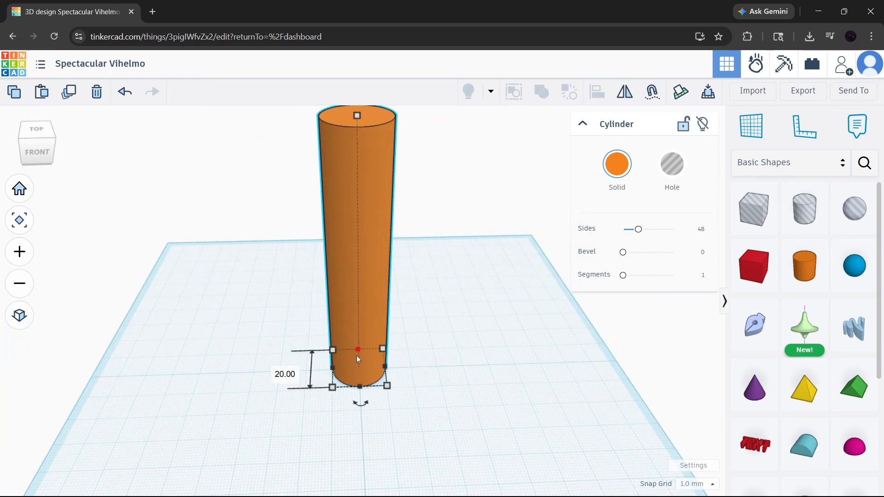
- Set the cylinder's height to exactly 100 mm
mouse_move(358, 119)
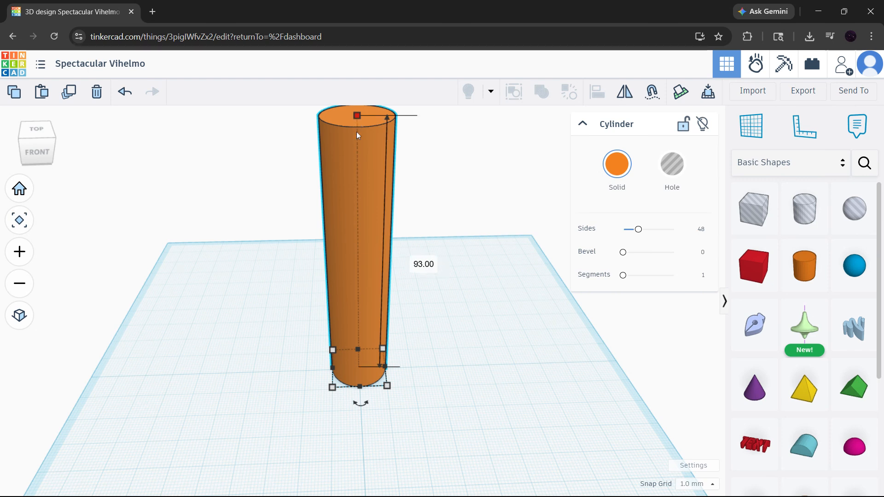
click(422, 269)
text(100)
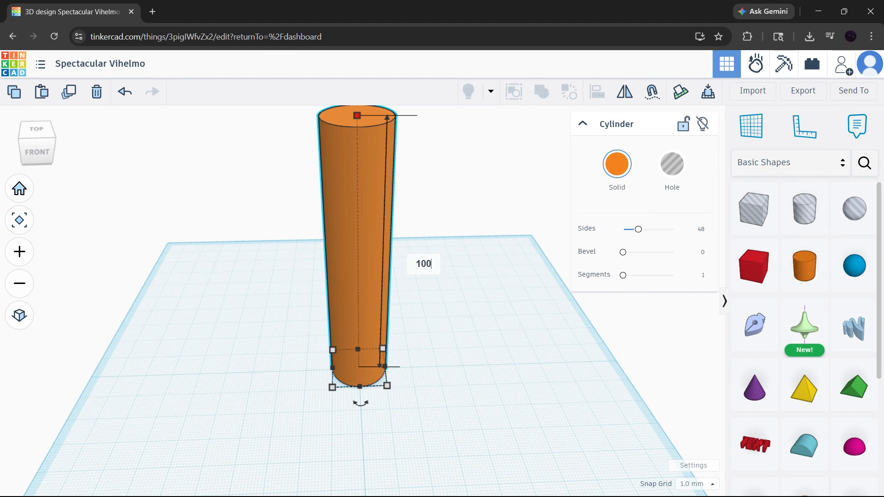
key(Return)
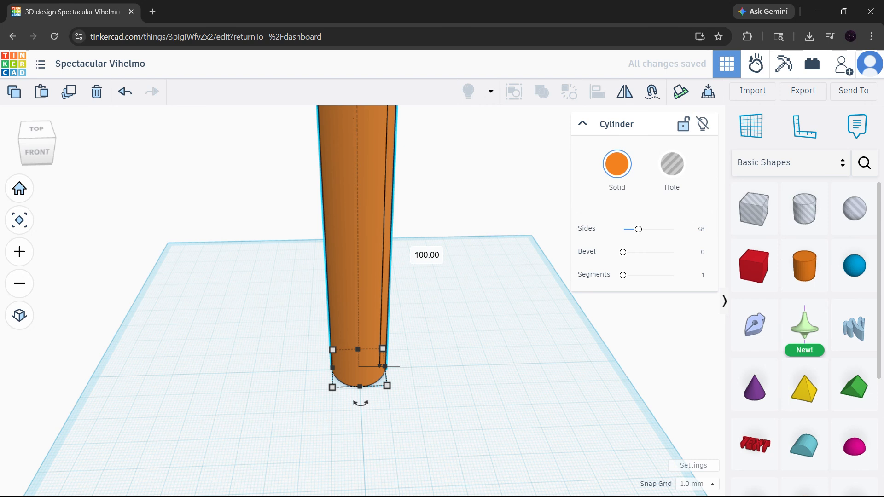
- Delete the tall cylinder from the workplane
click(27, 195)
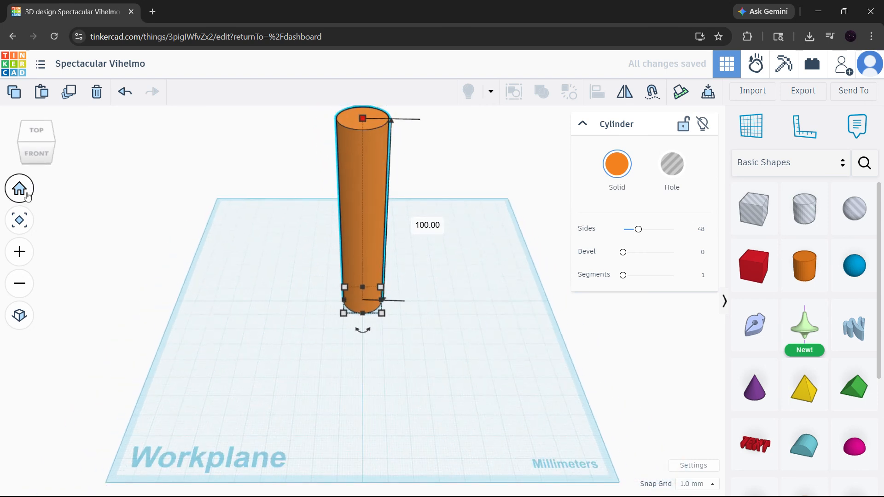
click(465, 239)
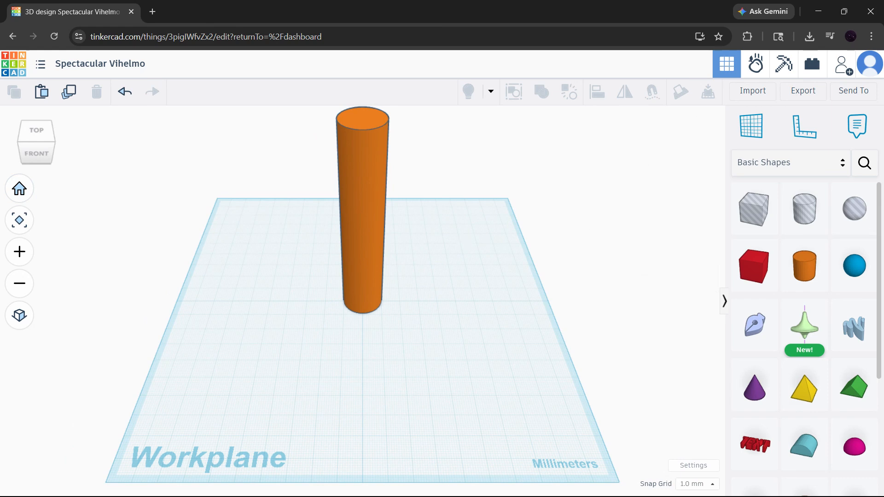
click(375, 249)
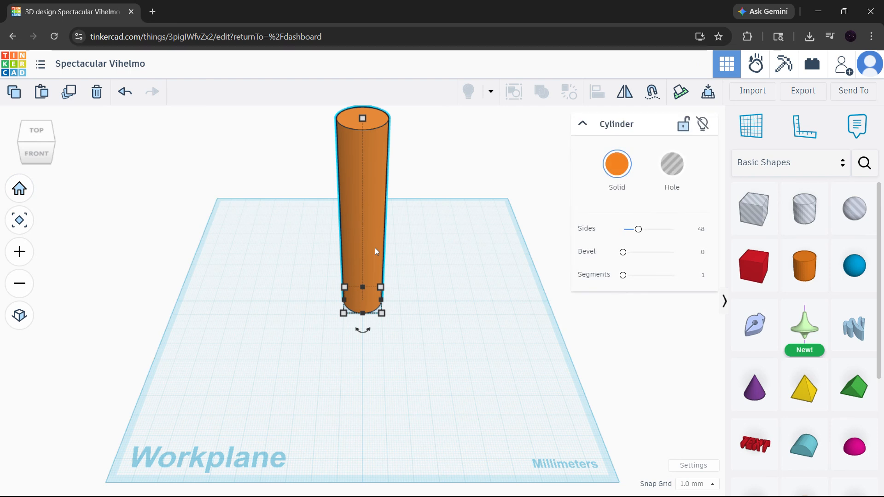
key(Delete)
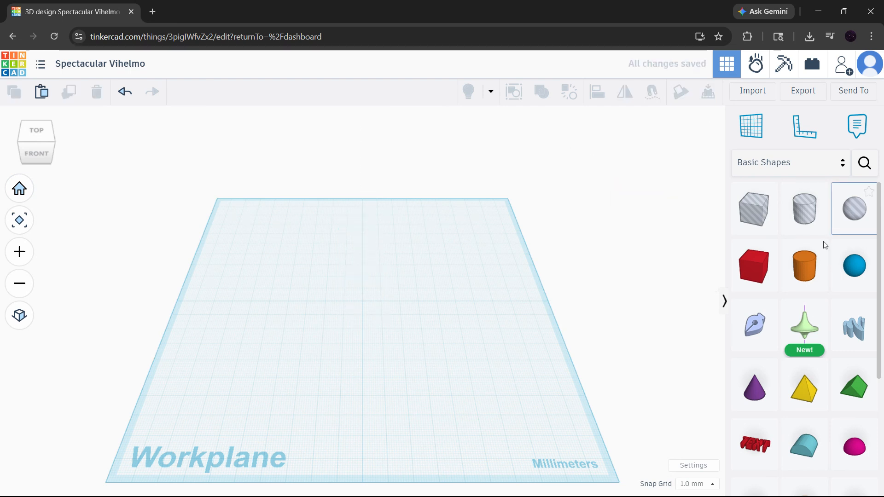
- Place a new default-size cylinder at the workplane's centre and set a temporary workplane on its top face
drag(805, 266, 367, 305)
click(506, 226)
scroll(450, 210, up, 2)
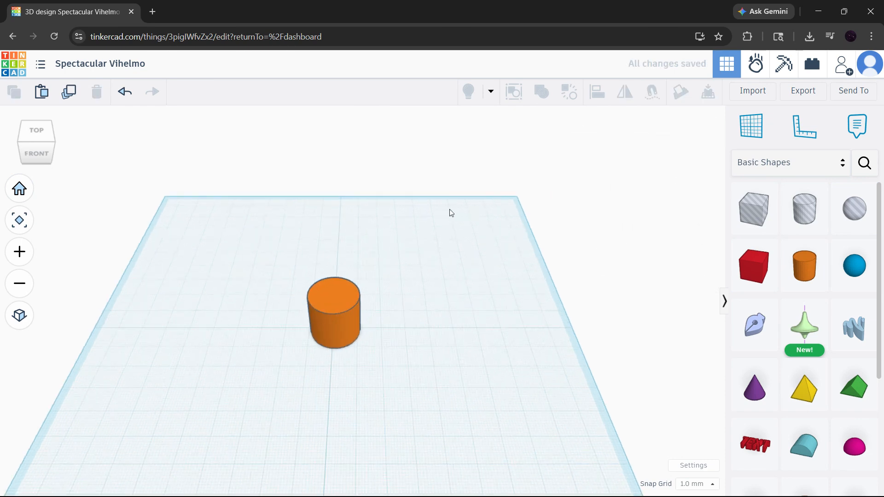
scroll(270, 291, up, 1)
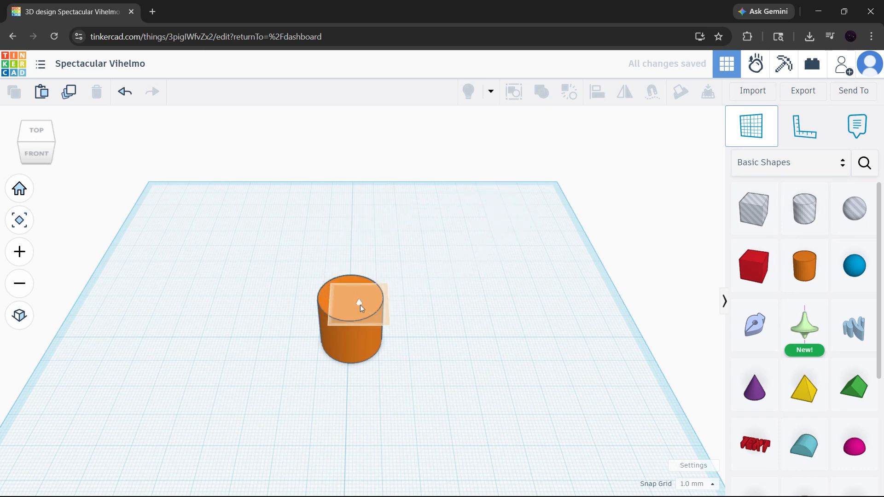
click(352, 299)
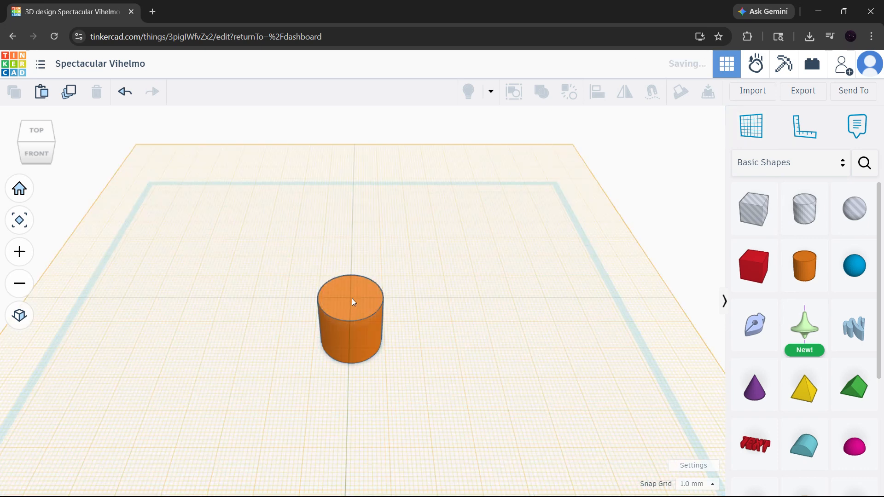
mouse_move(402, 319)
right_down()
mouse_move(397, 274)
mouse_move(397, 318)
mouse_move(424, 299)
mouse_move(401, 309)
right_up()
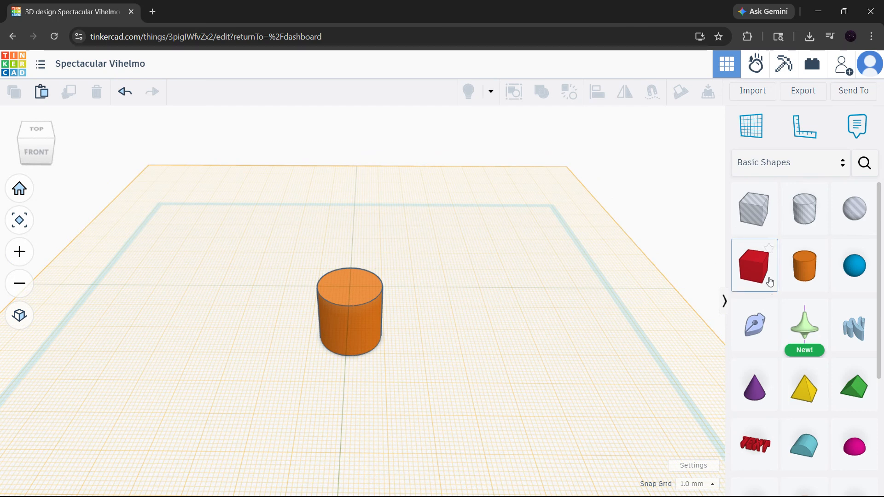
- Place a solid box on the cylinder's top face and shrink its base to about 12 by 12 mm
drag(771, 280, 351, 289)
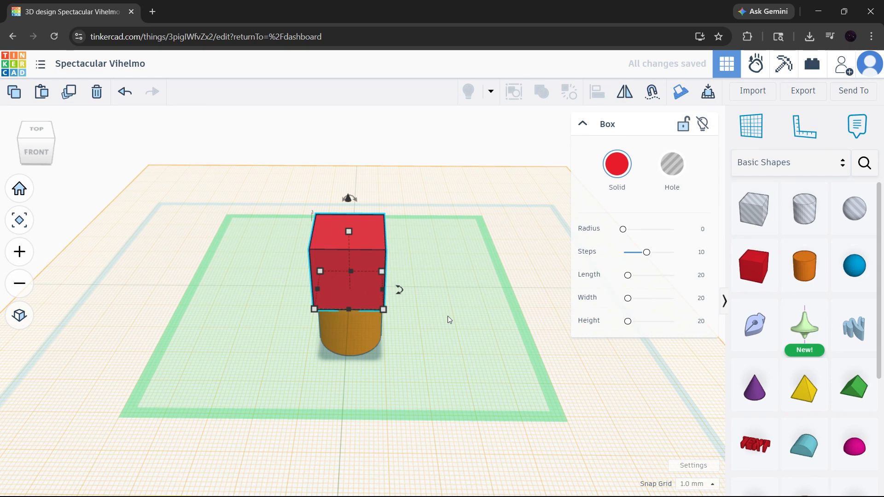
right_drag(448, 316, 452, 350)
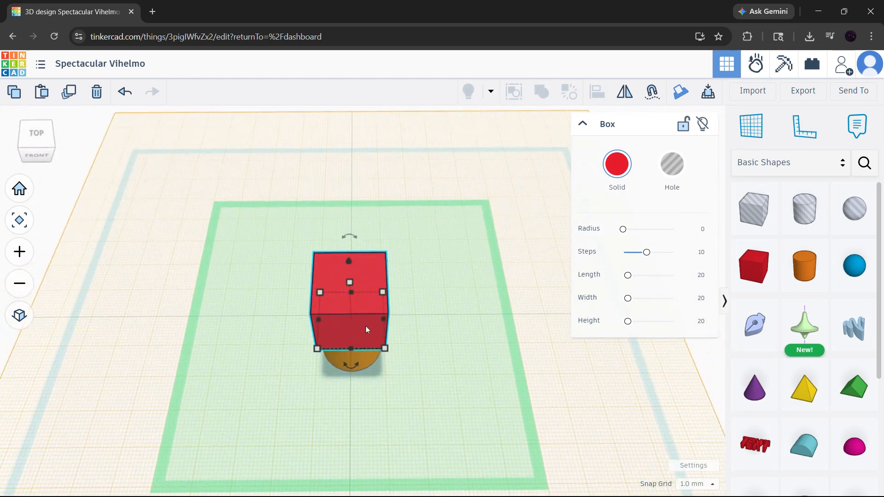
drag(386, 349, 364, 337)
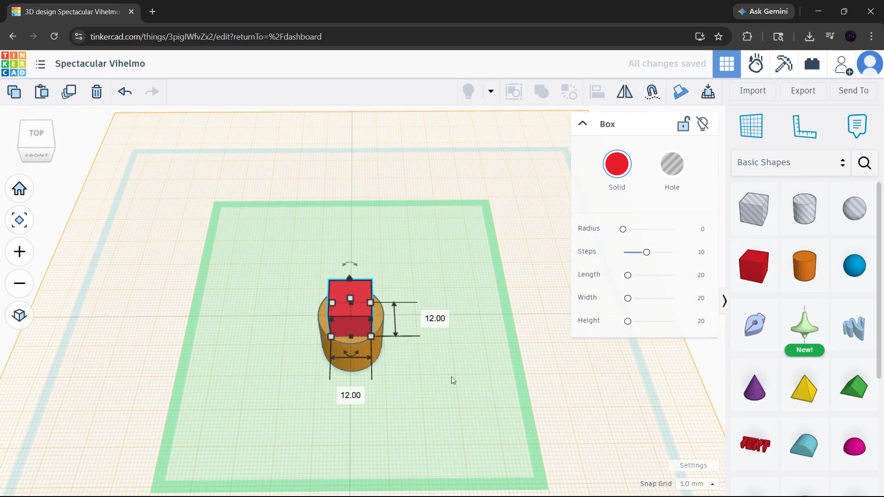
- Move the small box closer to the middle of the cylinder's top face
right_drag(451, 377, 598, 407)
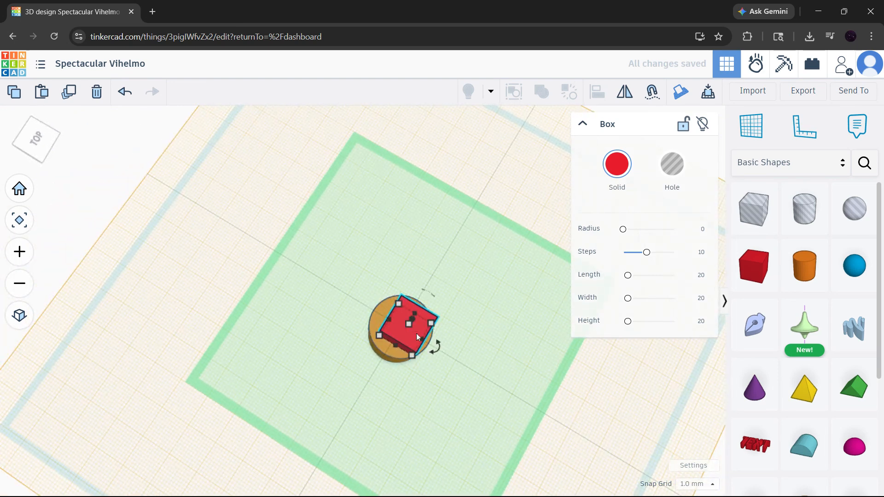
drag(417, 334, 405, 333)
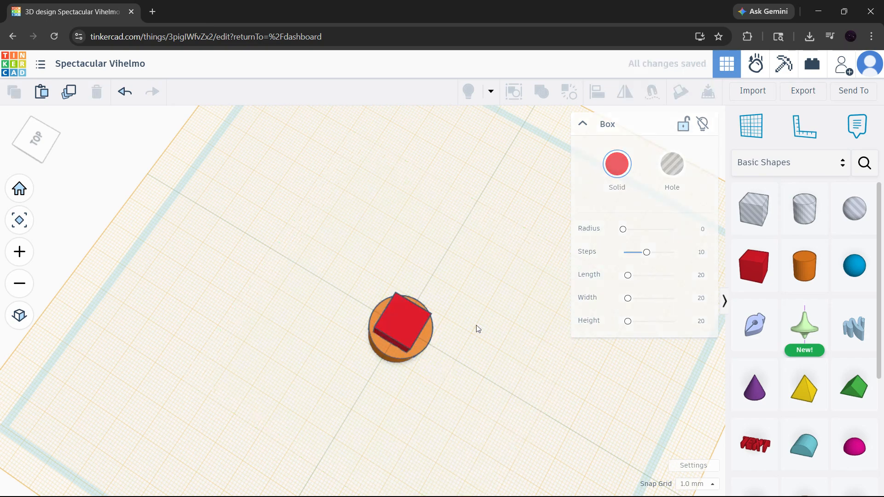
click(477, 327)
- Return the workplane to the base grid and merge the box and cylinder into one Union group
right_drag(479, 316, 283, 205)
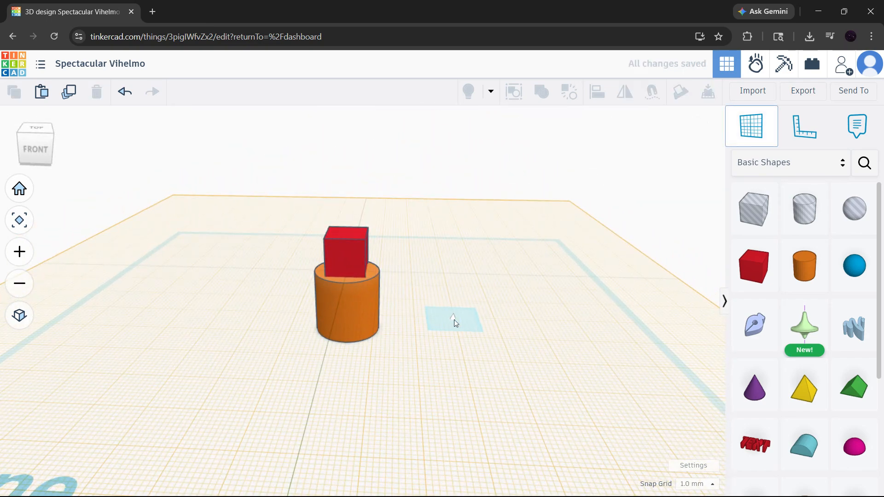
drag(439, 355, 255, 215)
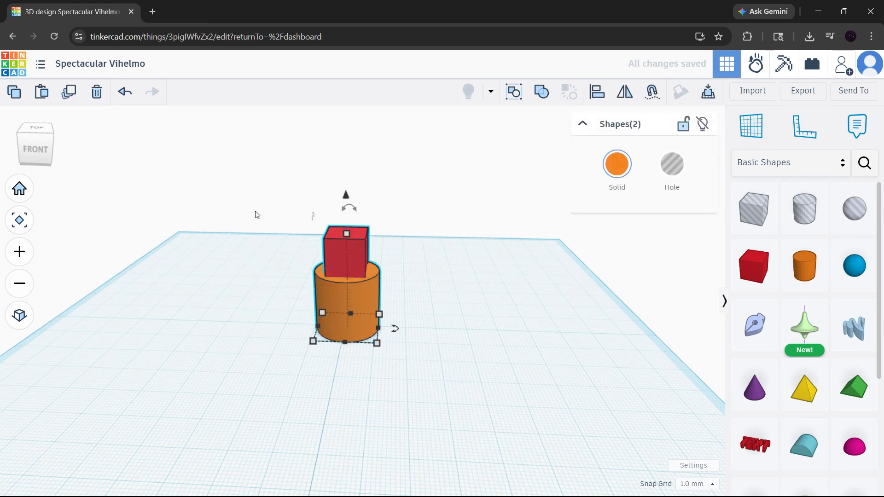
click(548, 99)
click(424, 248)
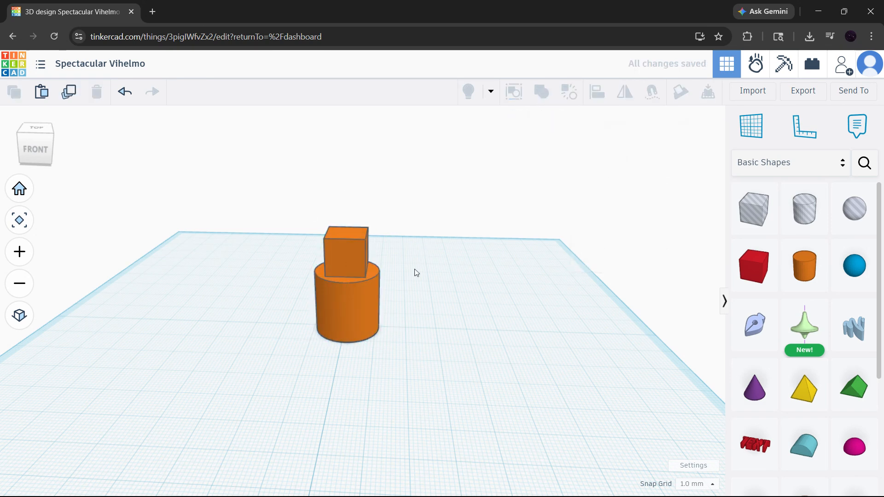
- Examine the merged box and cylinder up close from the front
right_drag(415, 271, 410, 290)
click(337, 248)
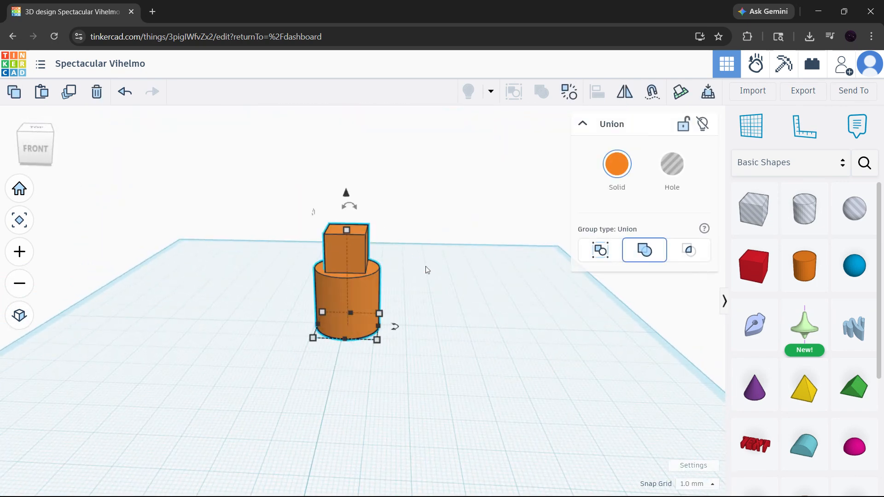
click(19, 252)
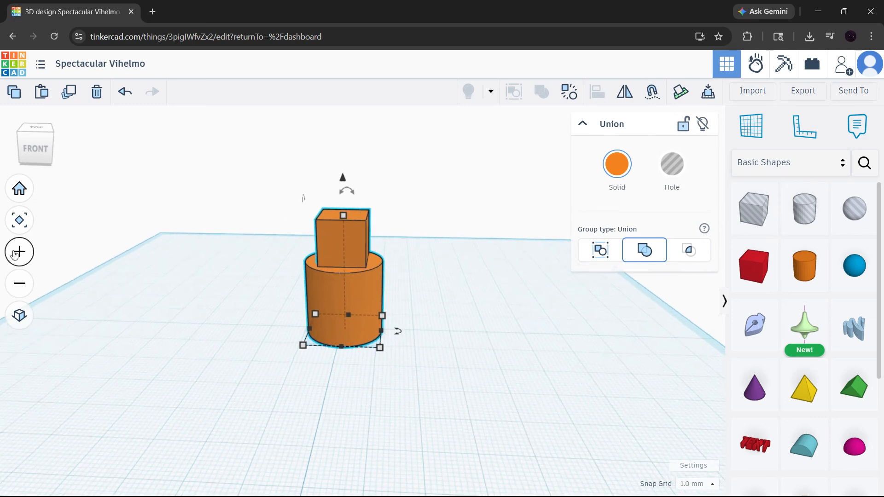
click(20, 251)
click(19, 252)
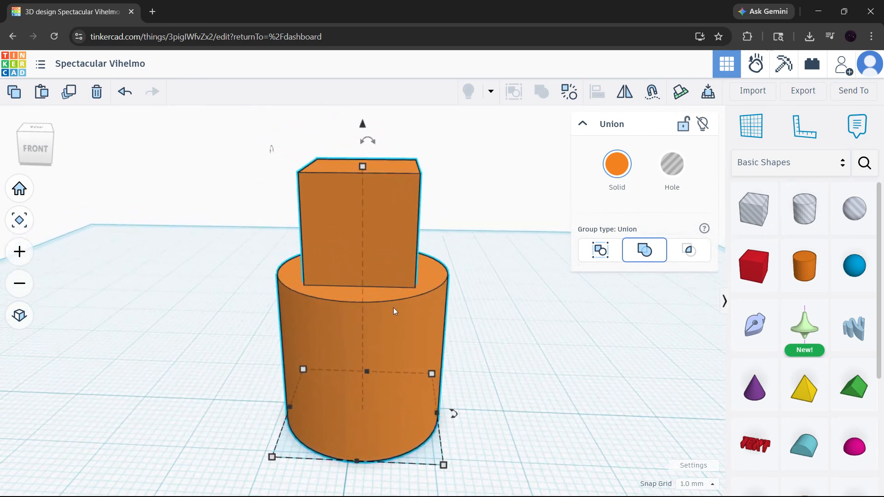
click(471, 308)
right_drag(434, 305, 528, 313)
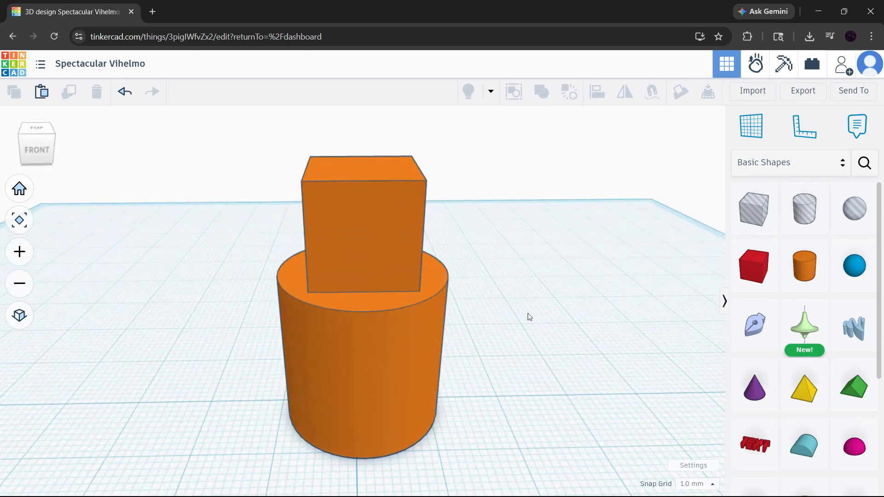
click(19, 284)
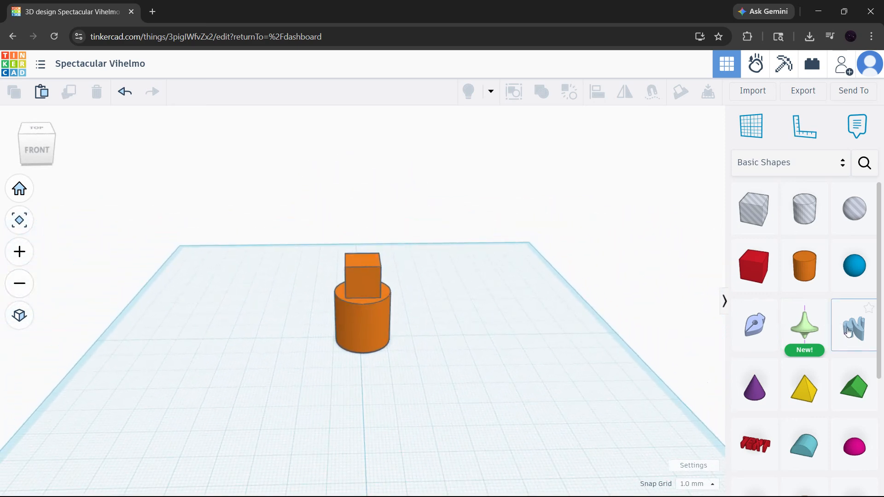
- Add a Scribble shape in front of the merged solid, drawn as a single round dot
mouse_move(852, 325)
mouse_down()
mouse_move(510, 366)
mouse_move(363, 402)
mouse_up()
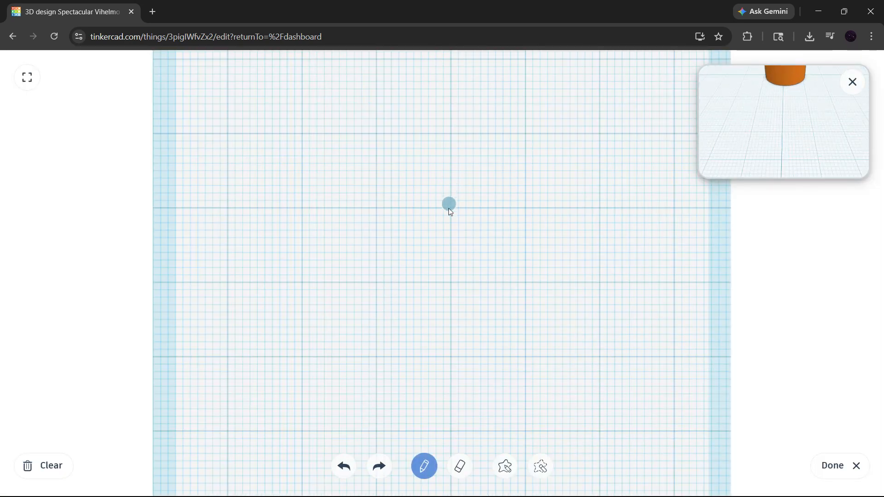
click(421, 255)
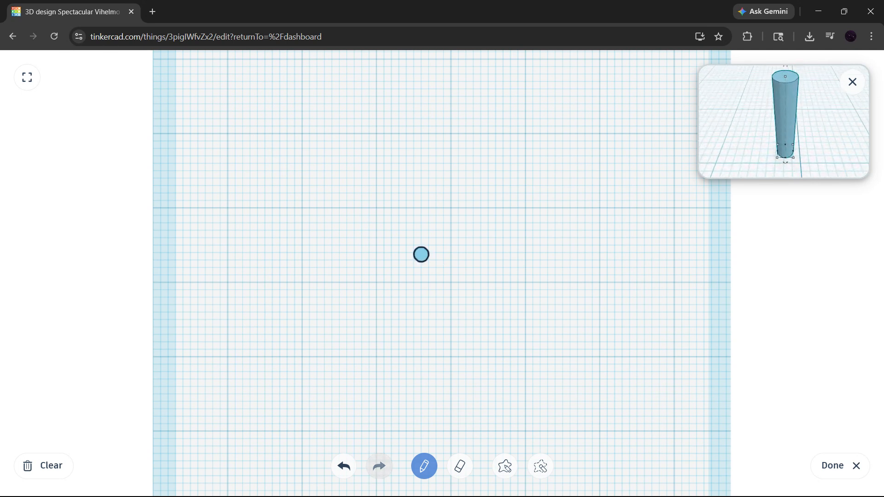
click(834, 466)
- Stretch the scribbled dot upward into a tall, thin rod
right_drag(545, 307, 424, 327)
scroll(437, 270, down, 6)
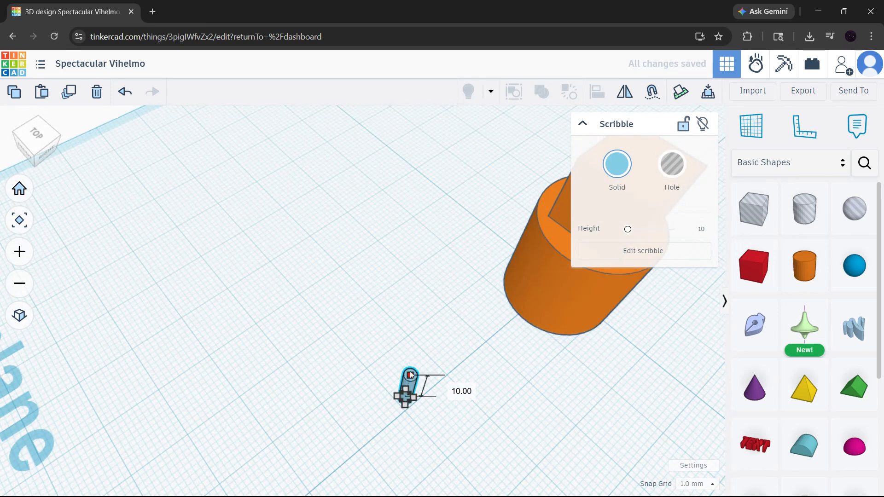
drag(415, 352, 430, 103)
mouse_move(487, 293)
right_down()
mouse_move(523, 252)
mouse_move(518, 211)
mouse_move(509, 205)
mouse_move(492, 259)
mouse_move(504, 231)
mouse_move(388, 221)
right_up()
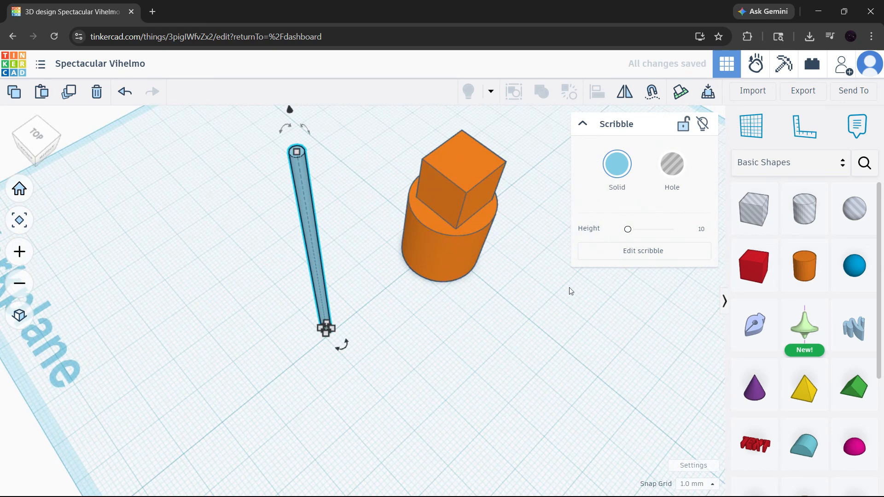
- Reduce the scribble's Height parameter to about 0.674 to make a short pin, and restore the home view
mouse_move(628, 229)
mouse_down()
mouse_move(668, 233)
mouse_move(624, 231)
mouse_up()
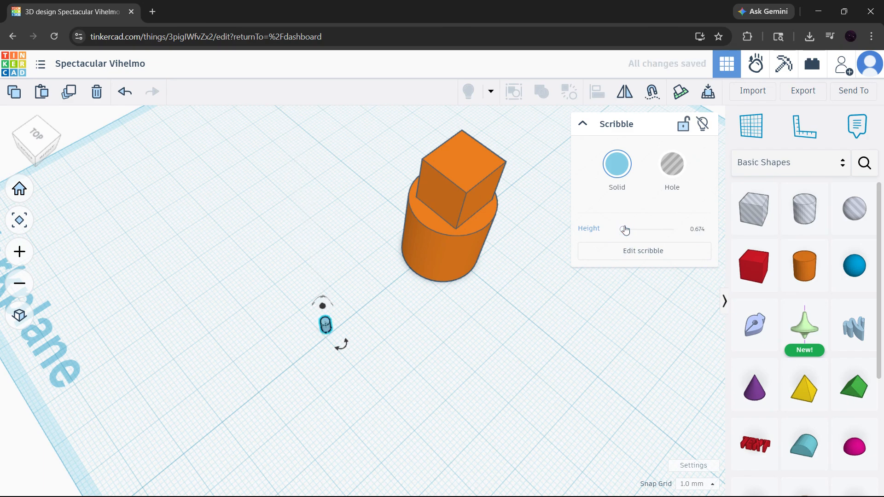
click(531, 309)
scroll(317, 338, up, 5)
scroll(404, 314, up, 5)
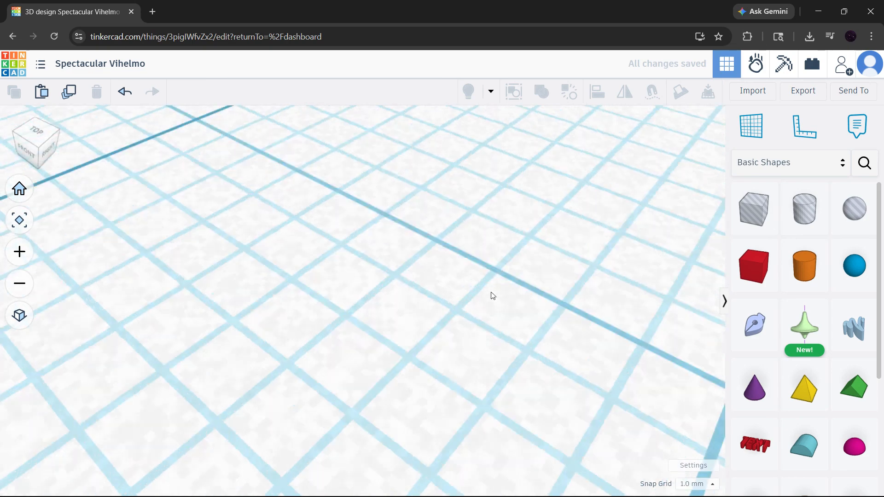
scroll(490, 310, down, 6)
scroll(491, 310, down, 4)
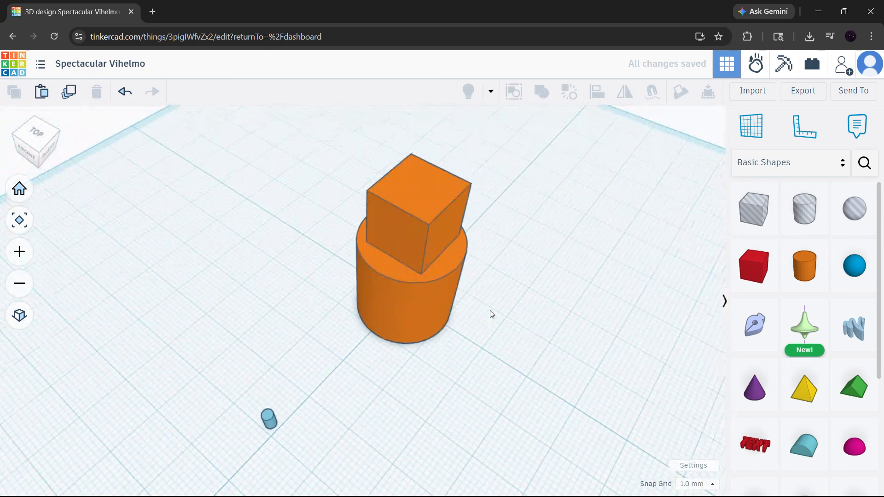
click(19, 188)
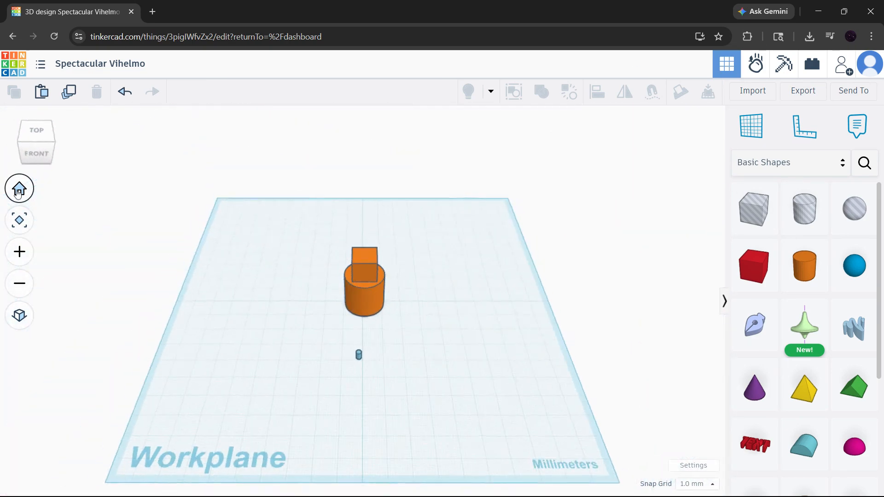